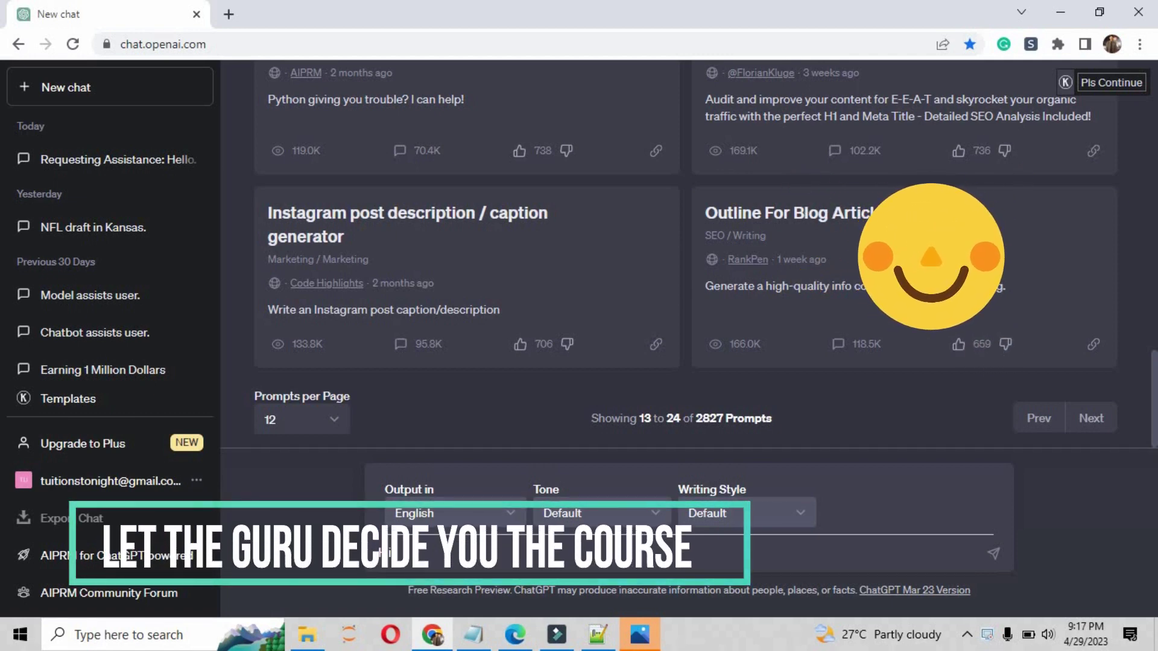
Send the greeting 'Hi!!' to begin a new ChatGPT conversation.
key(Return)
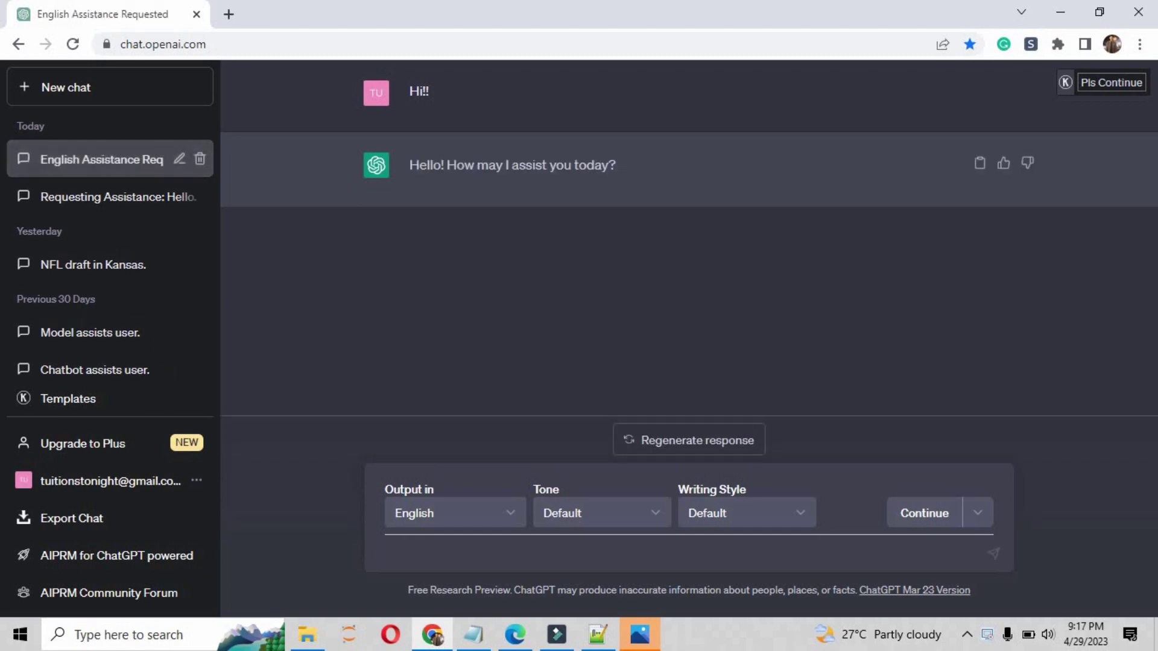
Draft a prompt asking for a data engineering roadmap from scratch in 3 months at 5 hours a week.
text(can you ple)
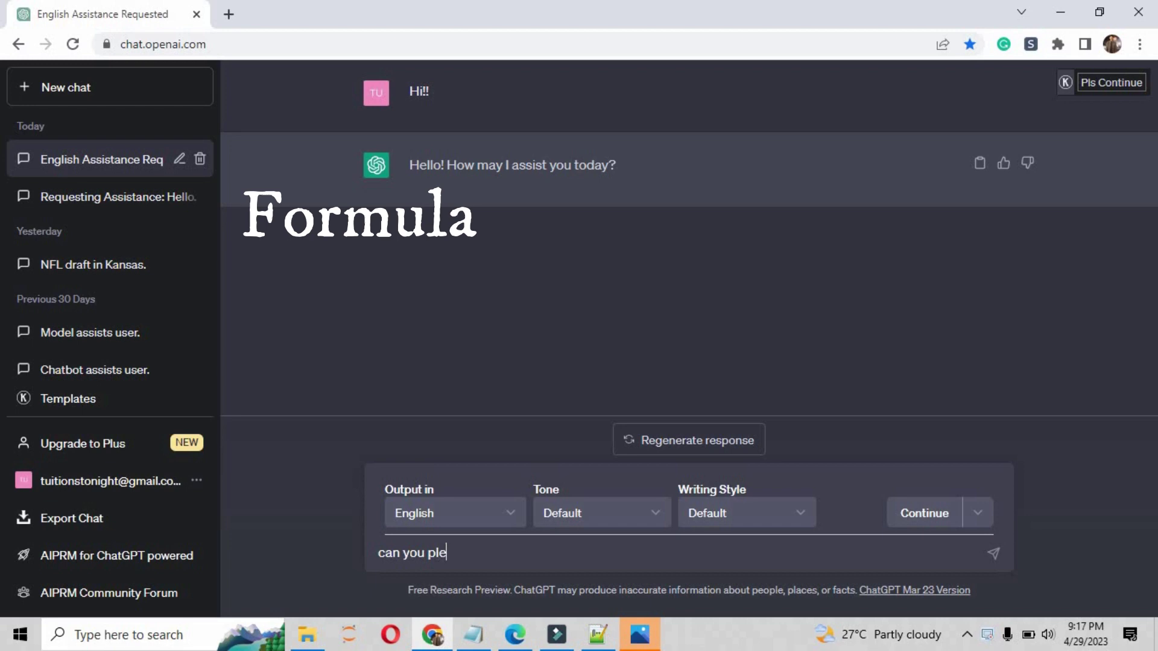
text(ase tell me)
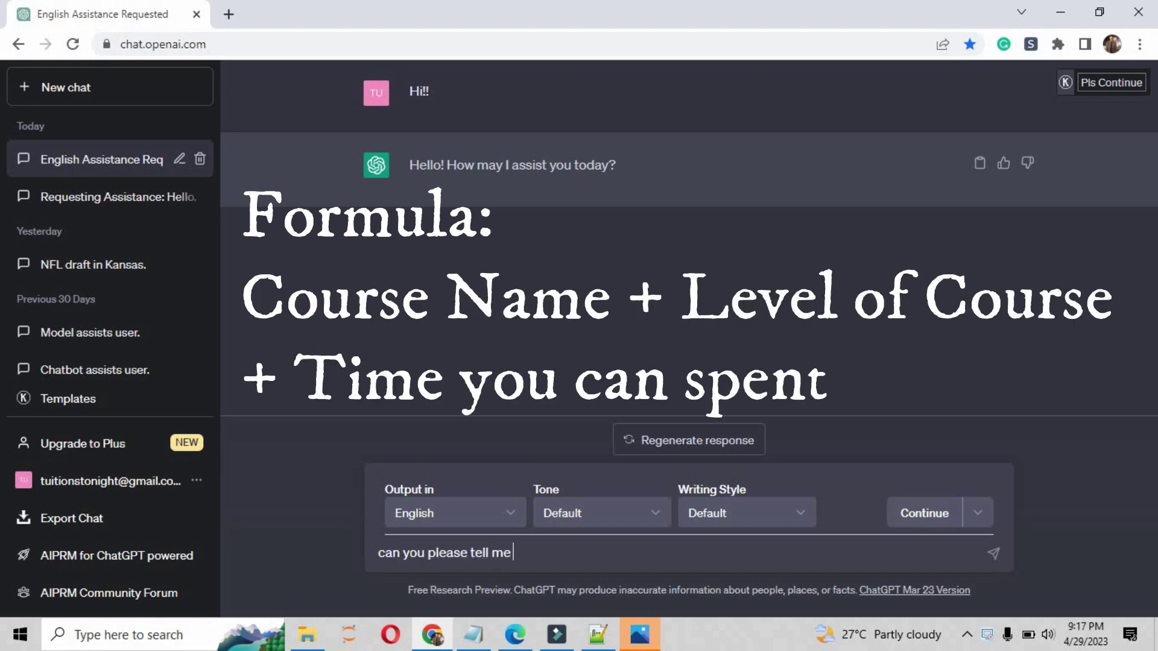
text( the entire roadma)
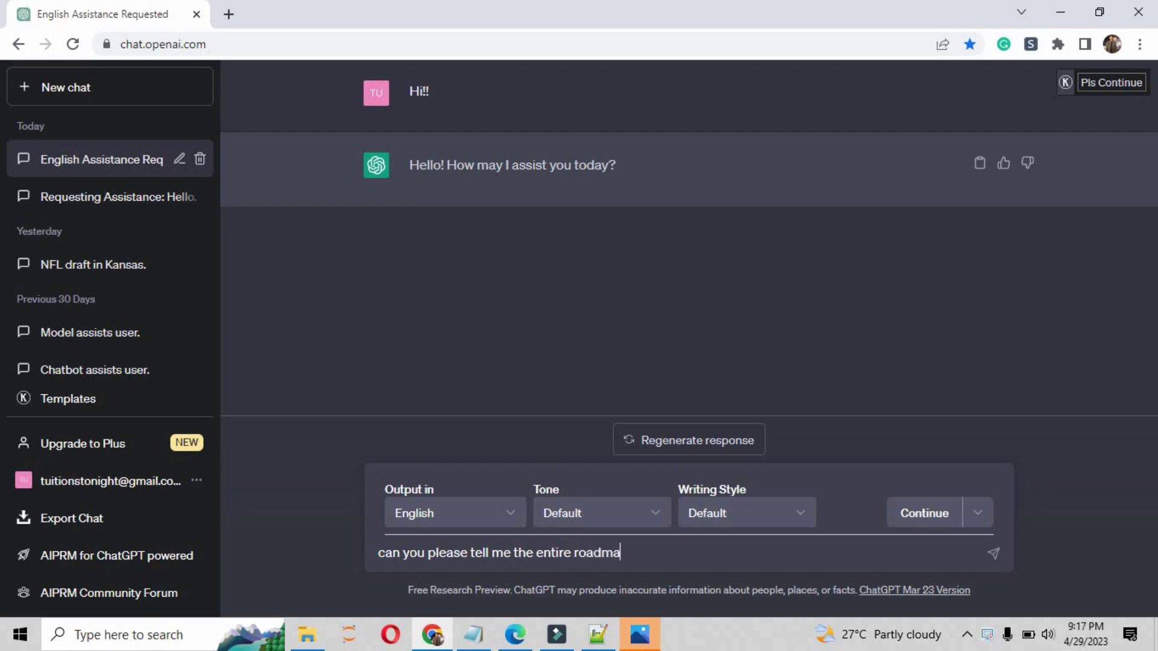
text(p to learn data engi)
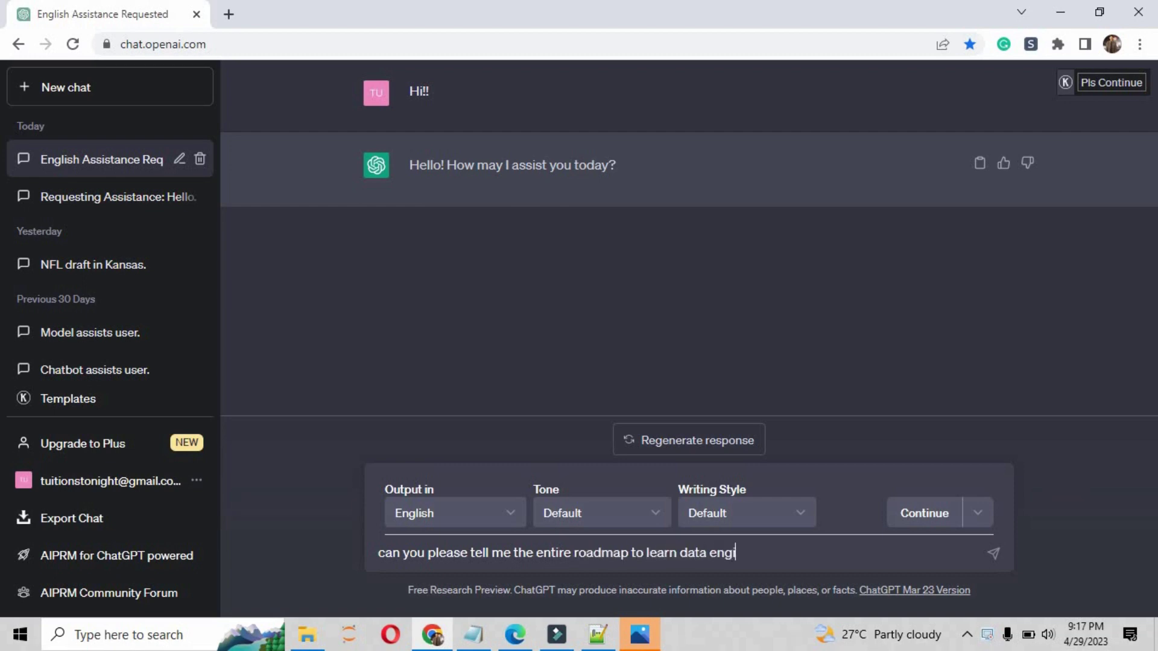
text(neering from)
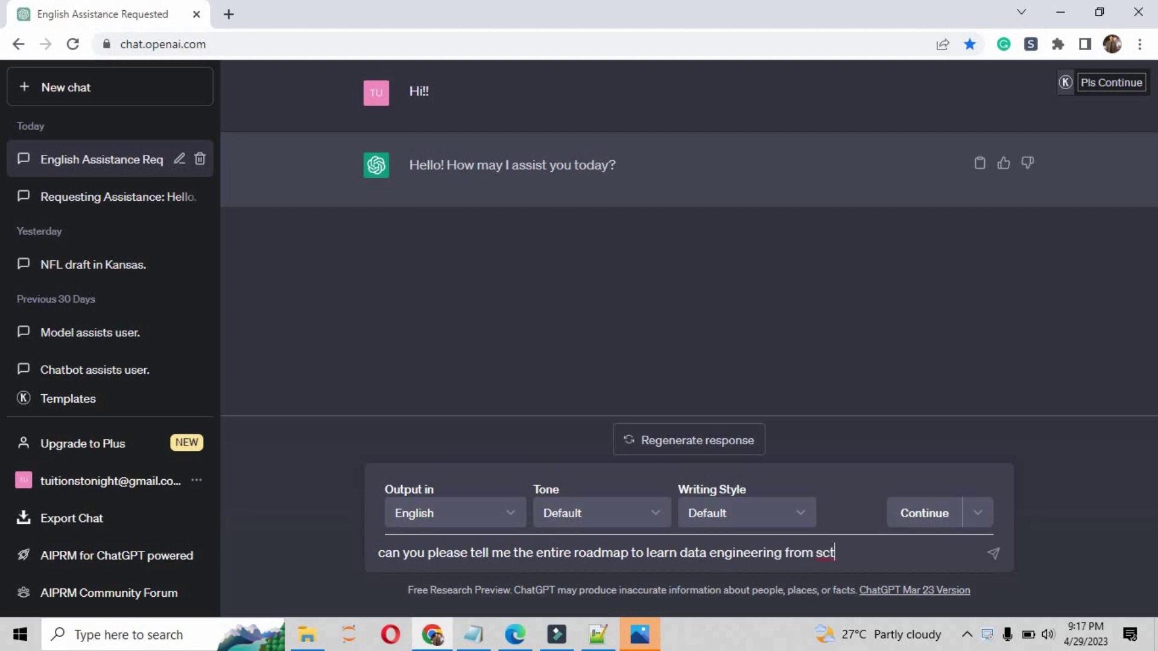
text( scractch.)
key(BackSpace)
text(in )
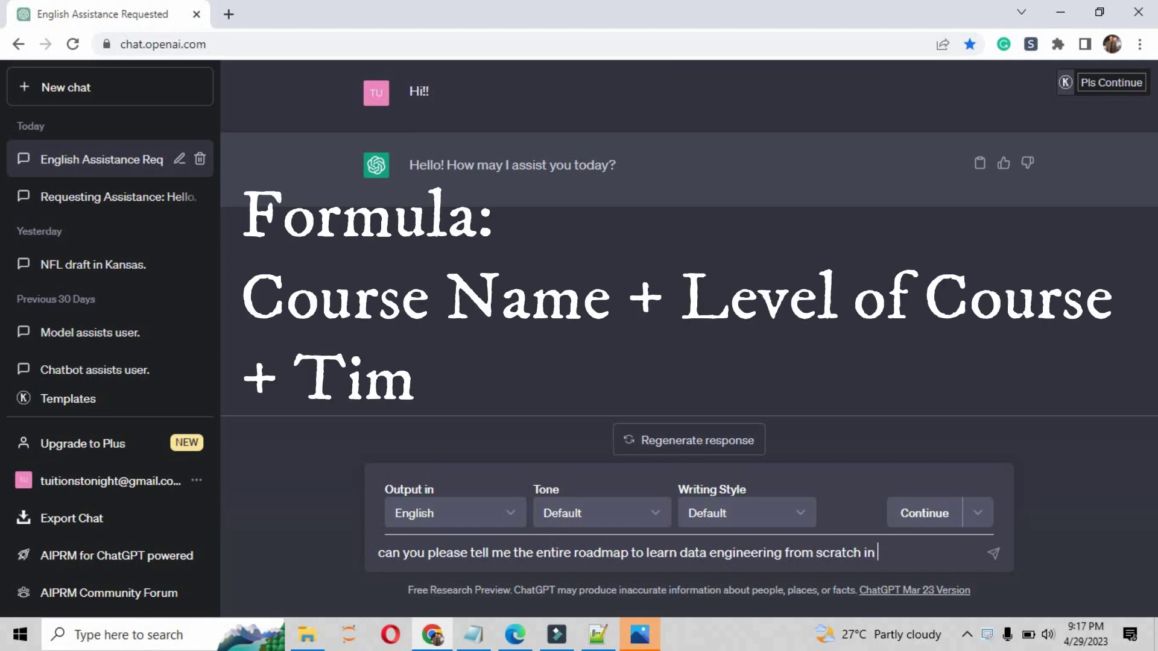
text(3 month?)
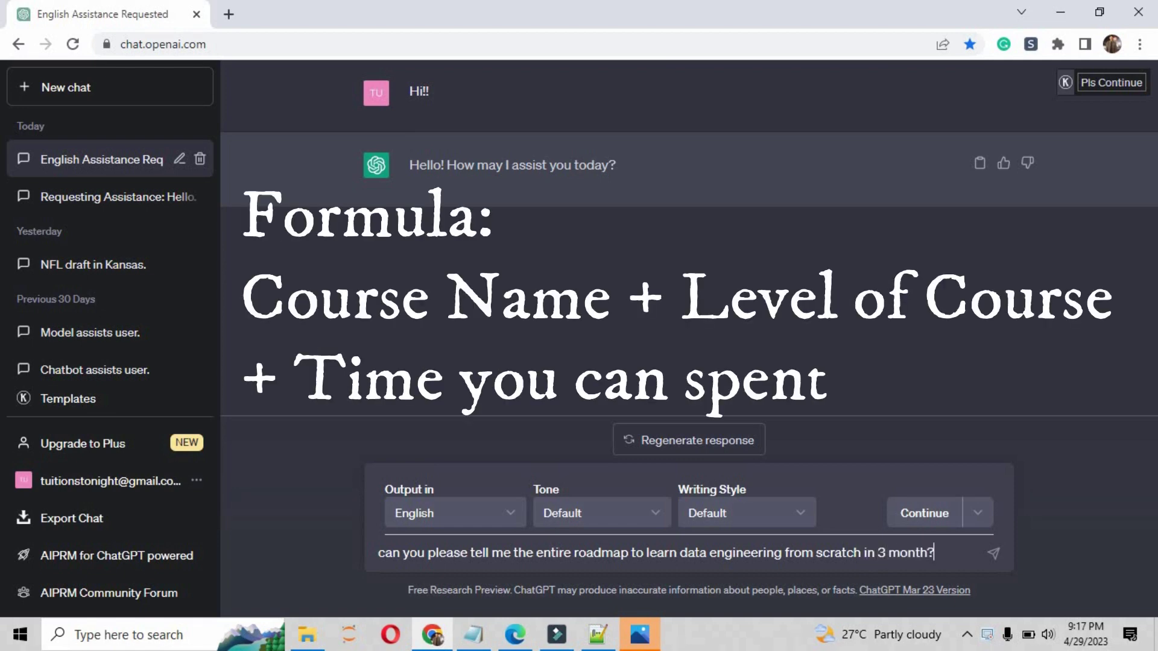
text( I can serve)
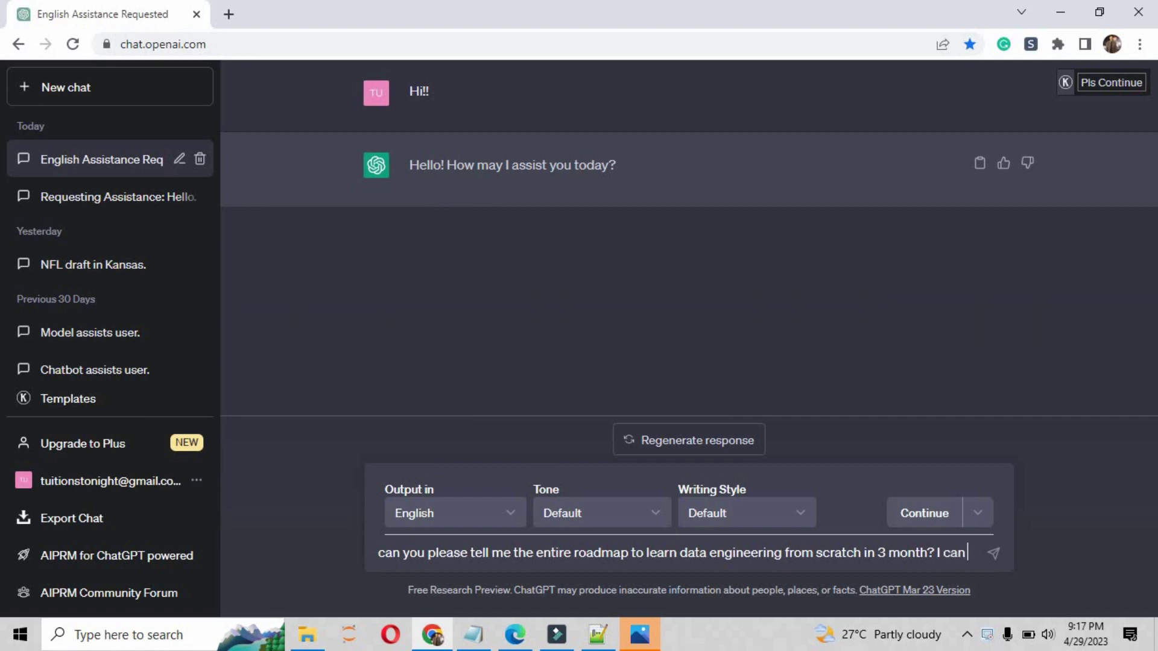
key(BackSpace)
key(BackSpace)
key(BackSpace)
key(BackSpace)
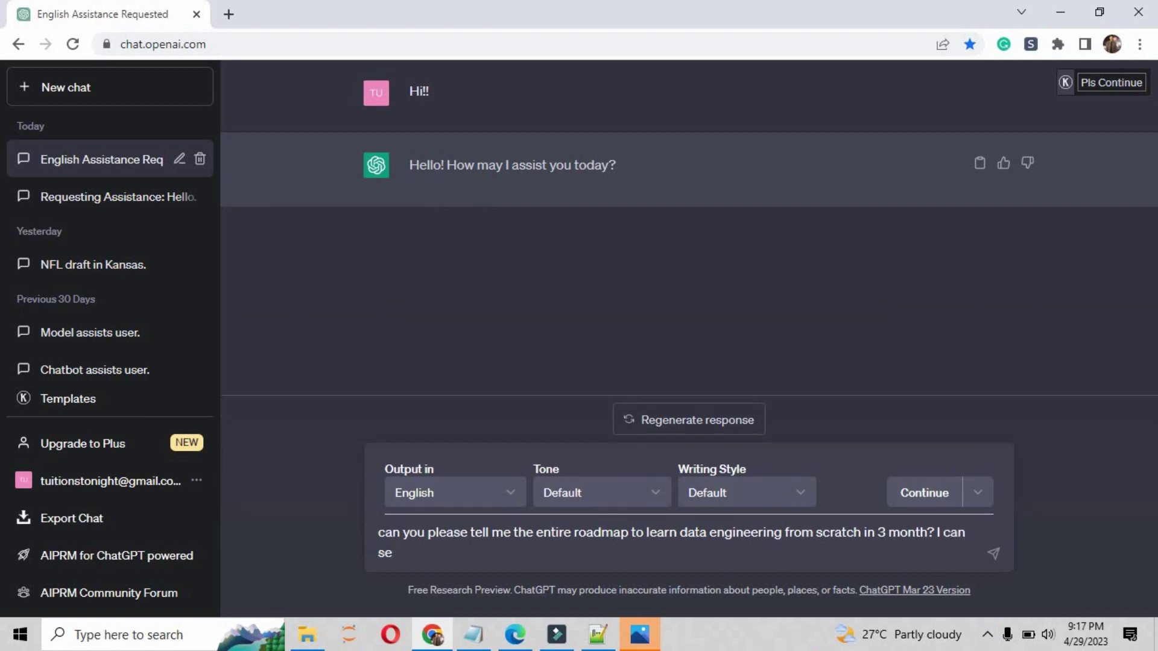
text(pend 5 hou)
key(BackSpace)
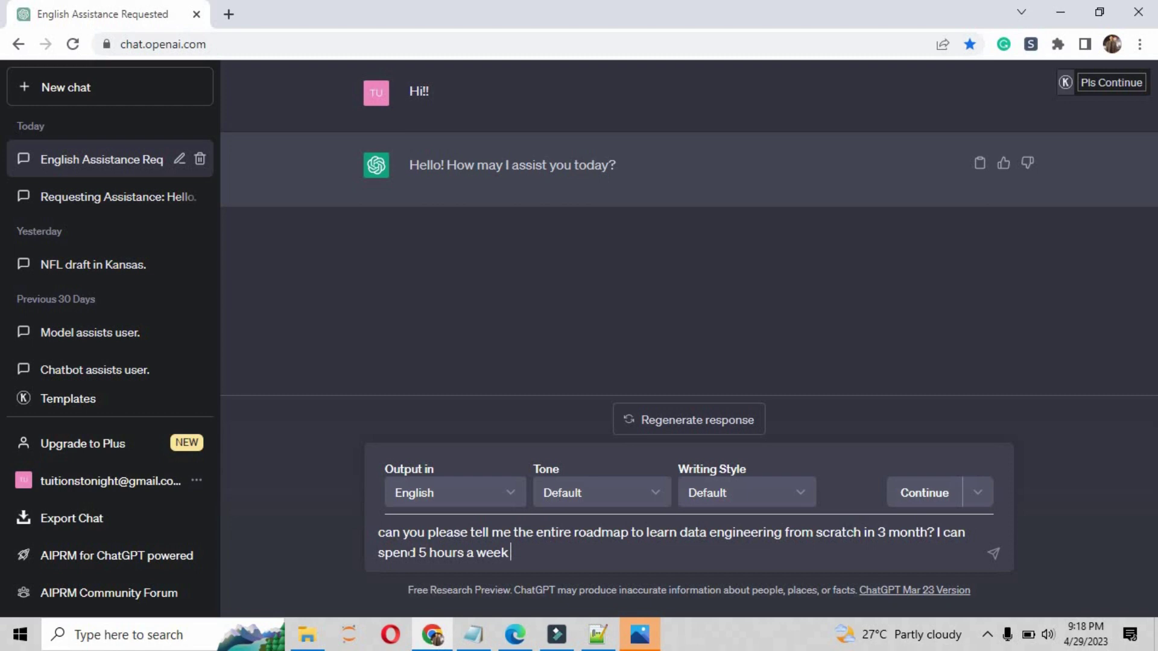
Send the data engineering prompt and review the Week 1-2 through Week 11-12 roadmap.
key(Return)
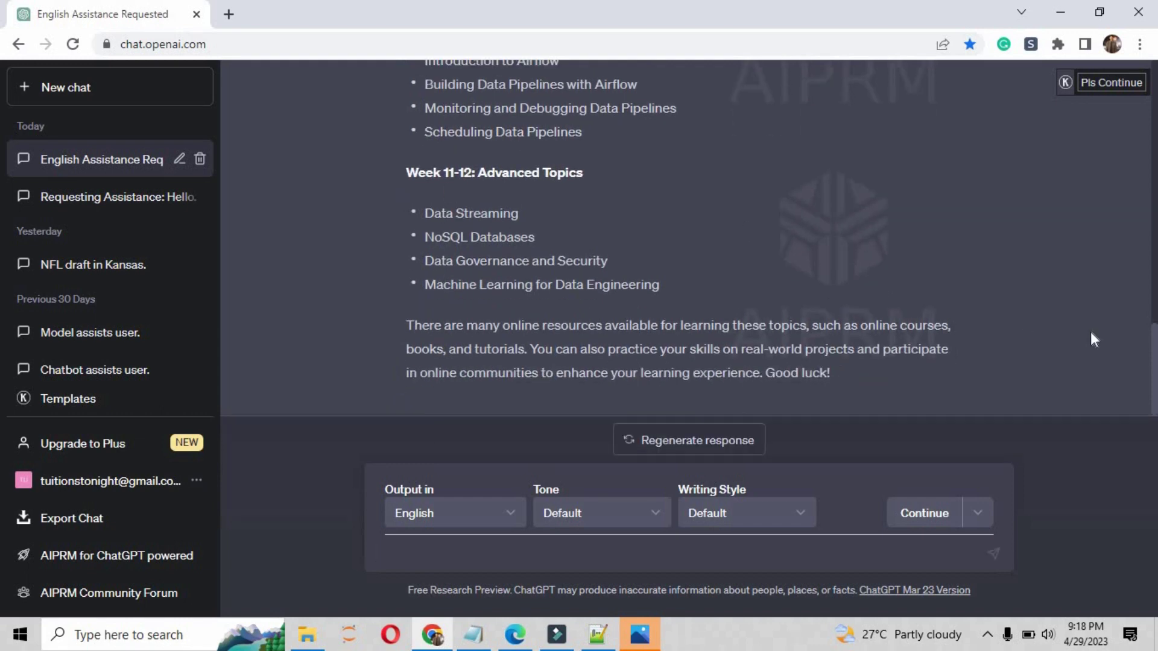
drag(1153, 352, 1139, 144)
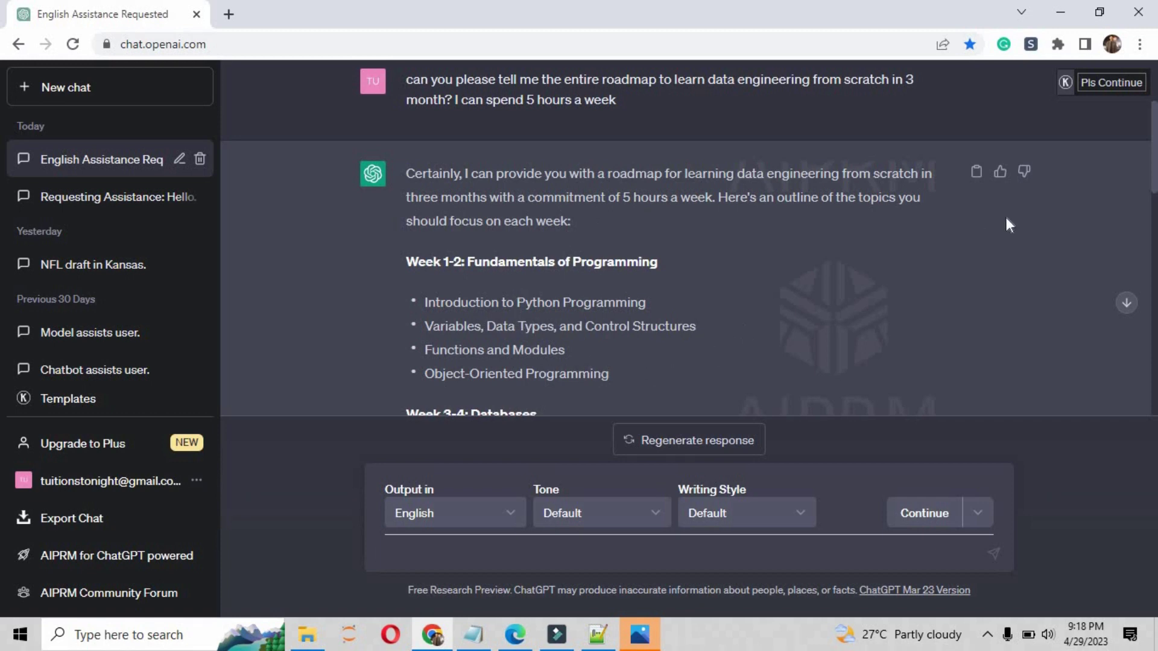
scroll(689, 237, down, 4)
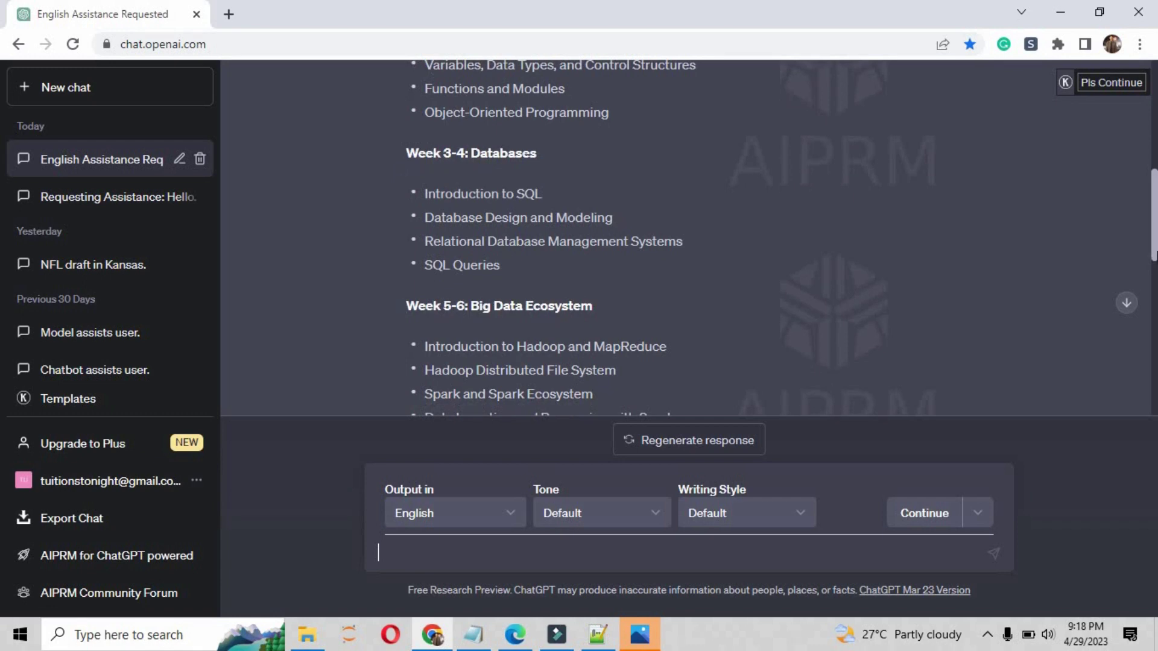
scroll(690, 237, down, 3)
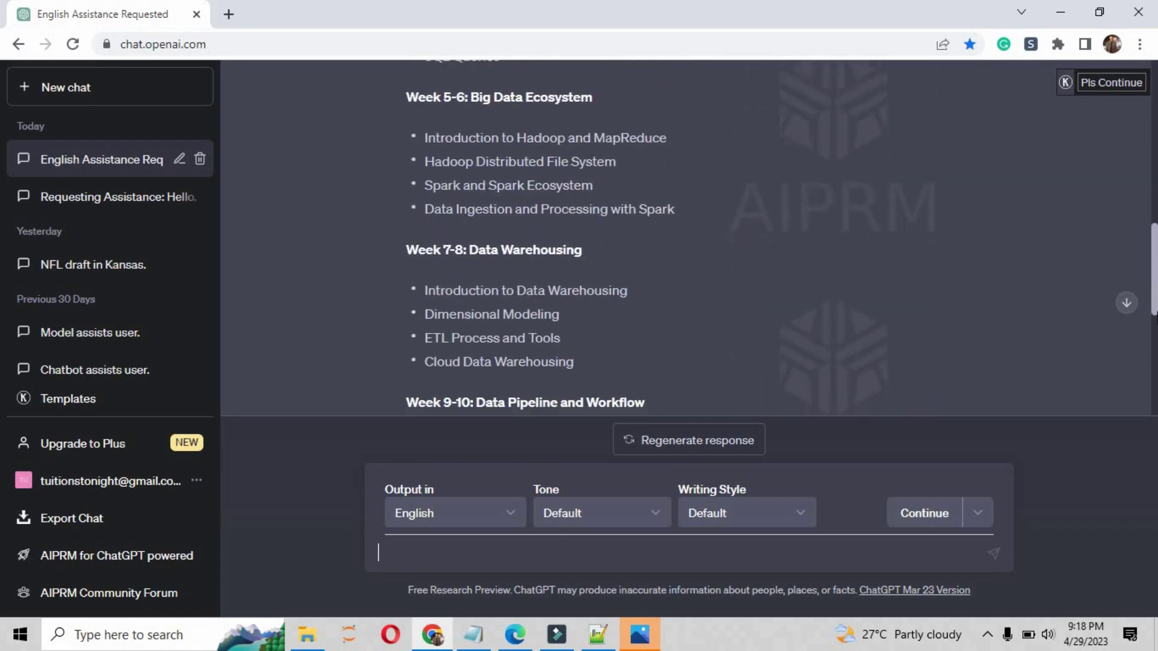
scroll(689, 237, down, 5)
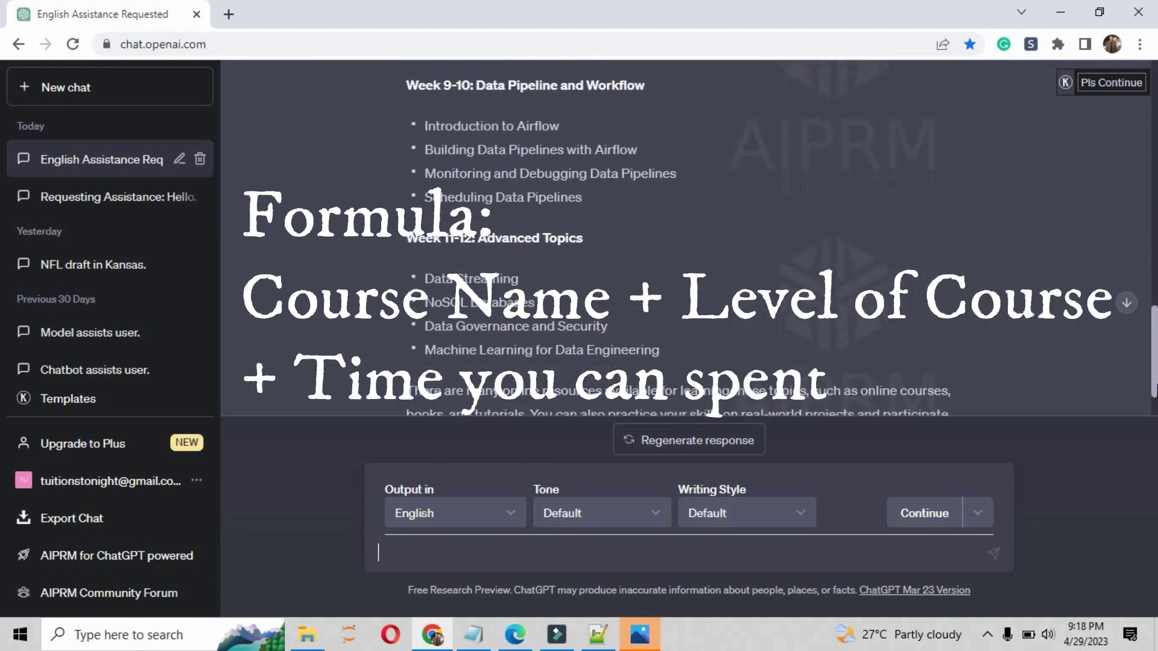
scroll(689, 237, down, 1)
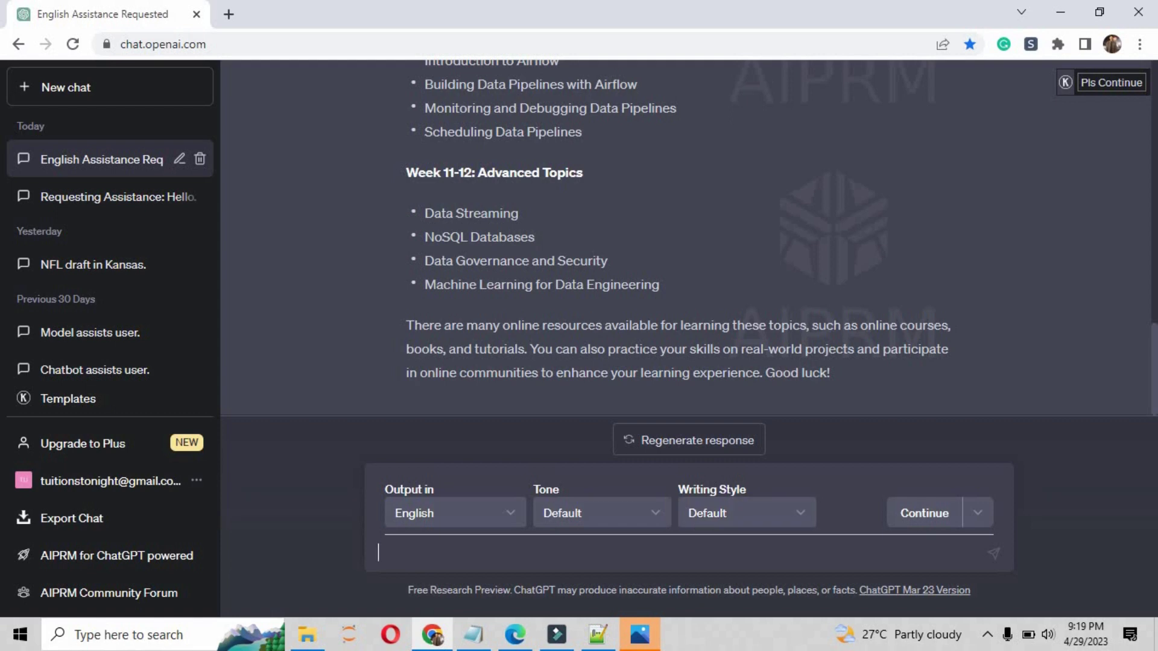
Draft a prompt asking for a Digital Marketing roadmap from scratch at 2 hours a day for 4 months.
text(h)
key(BackSpace)
text(A)
key(BackSpace)
text(A)
key(BackSpace)
text(Can you plea)
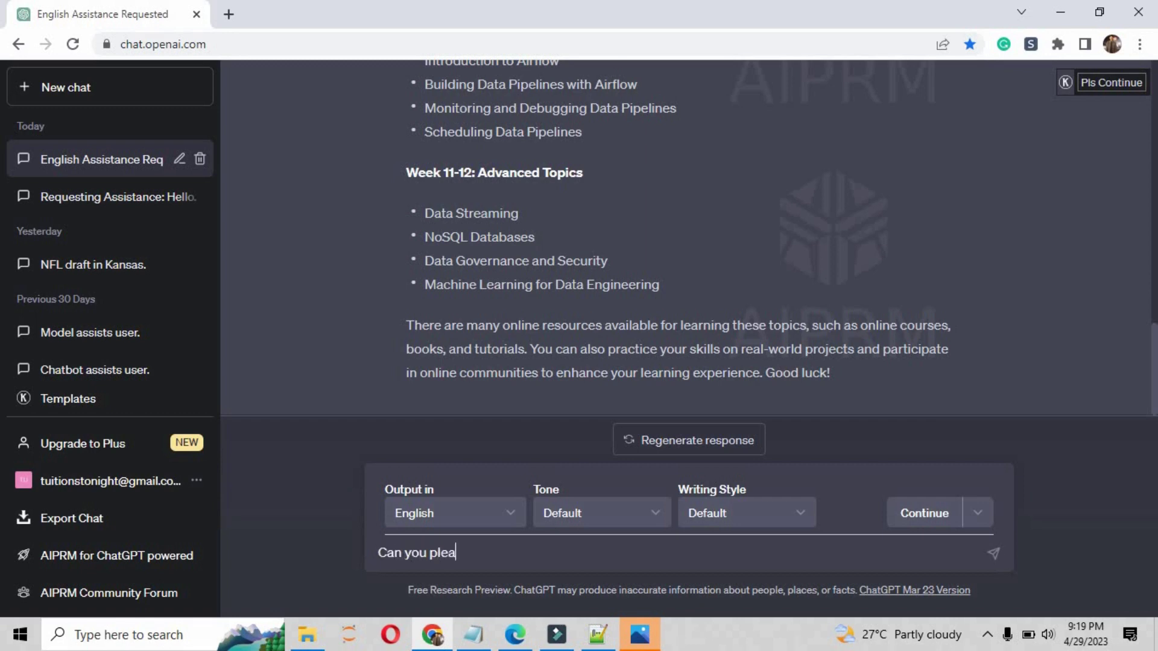
text(se create the entire r)
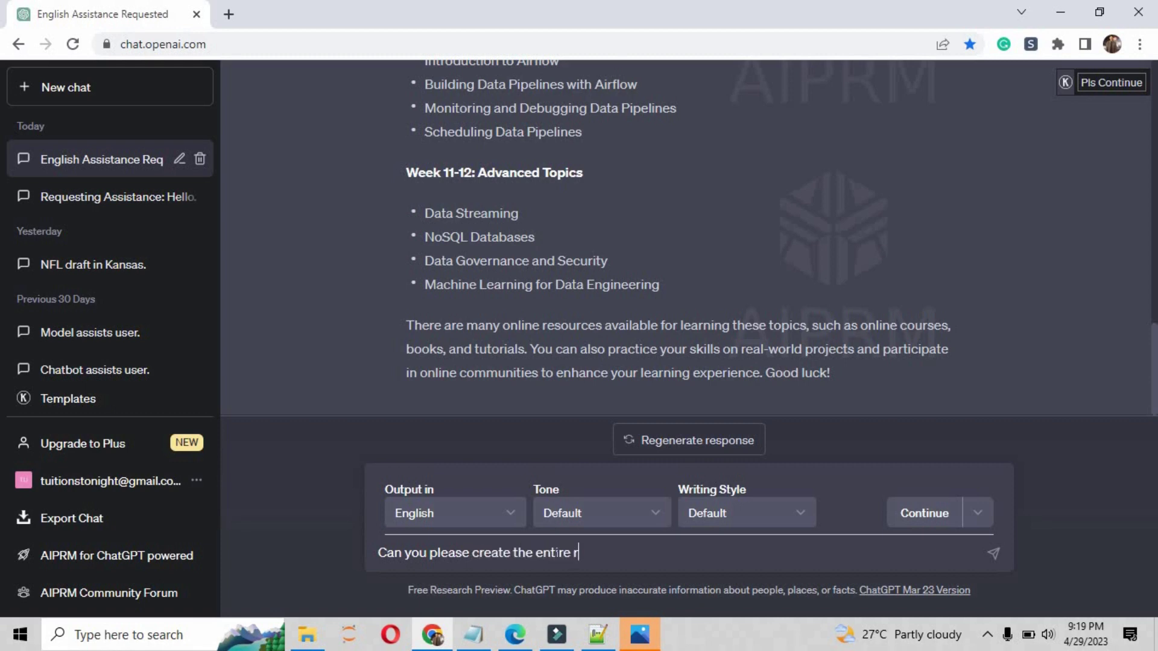
text(oadmap of Digital MARKETING)
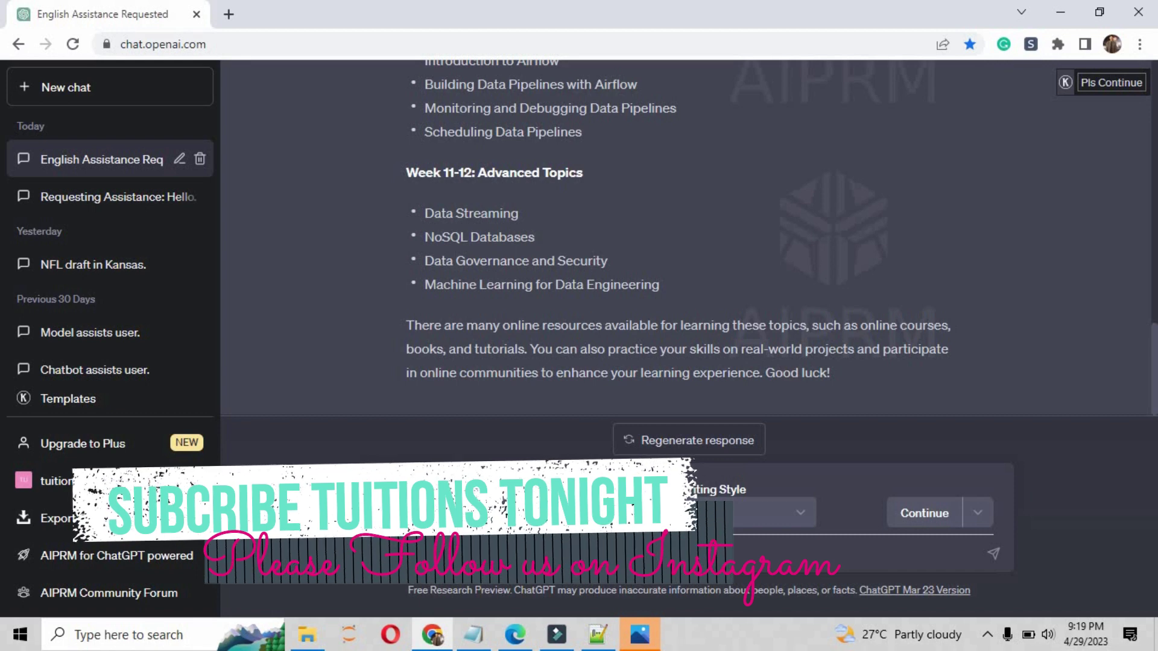
key(BackSpace)
text(ting )
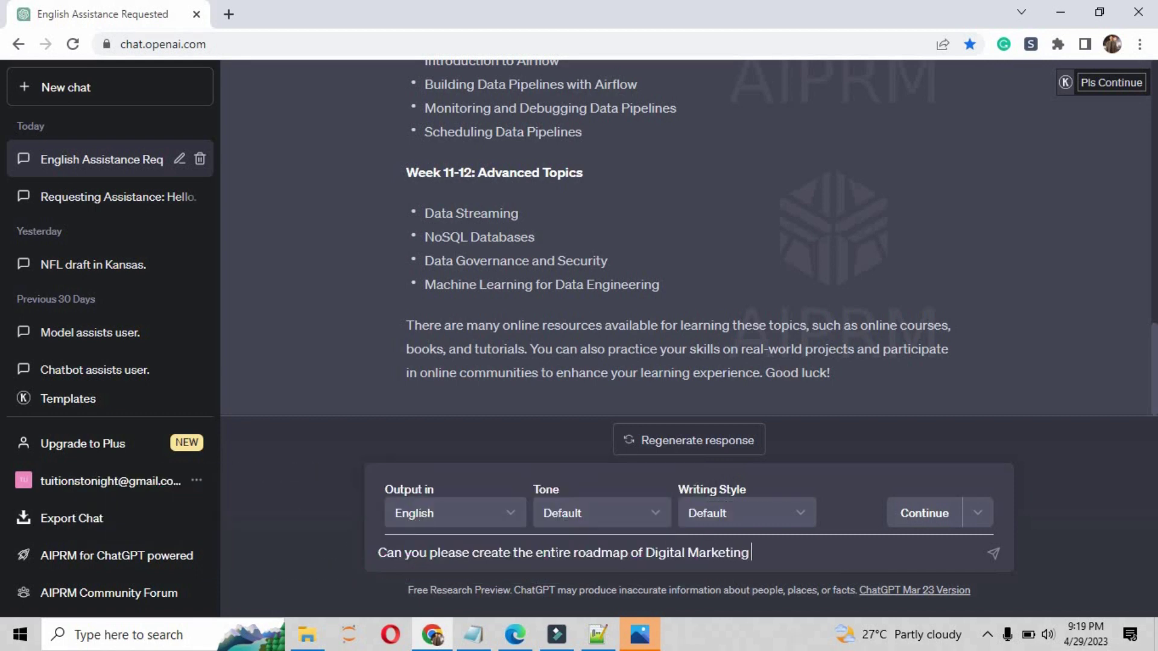
text(from scratch? I ca)
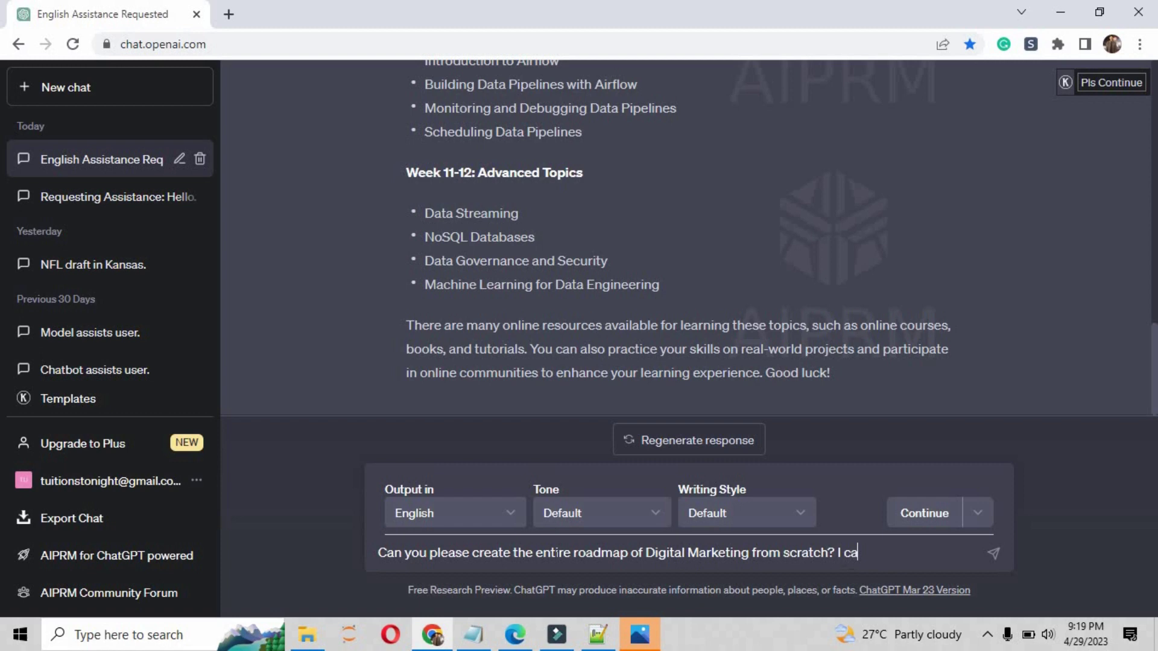
text(n spend 2 hours a)
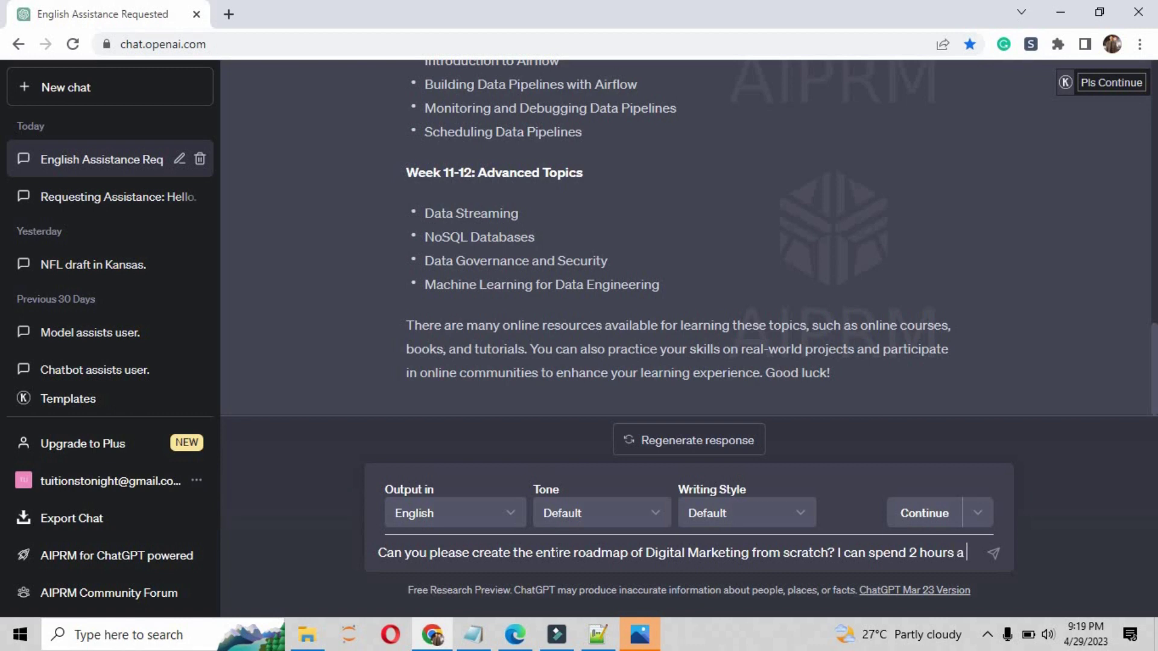
text( day)
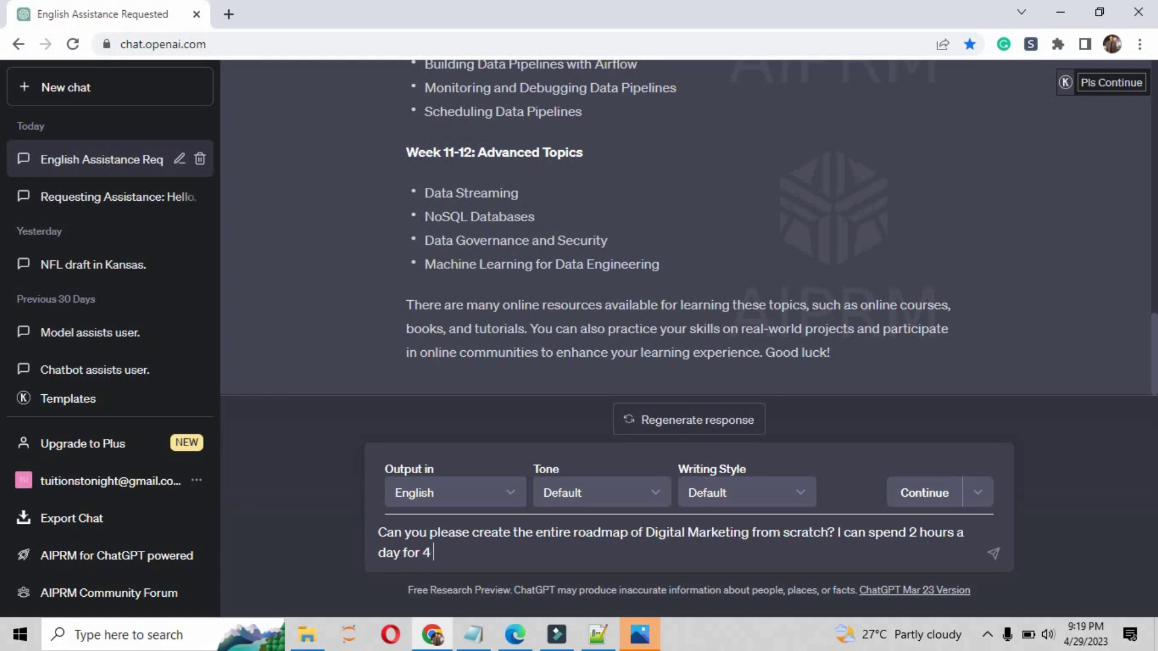
text(for 4 MONTHS)
key(BackSpace)
key(BackSpace)
Send the digital marketing prompt and review the four-month roadmap through Month 4 analytics.
text(hs)
key(Return)
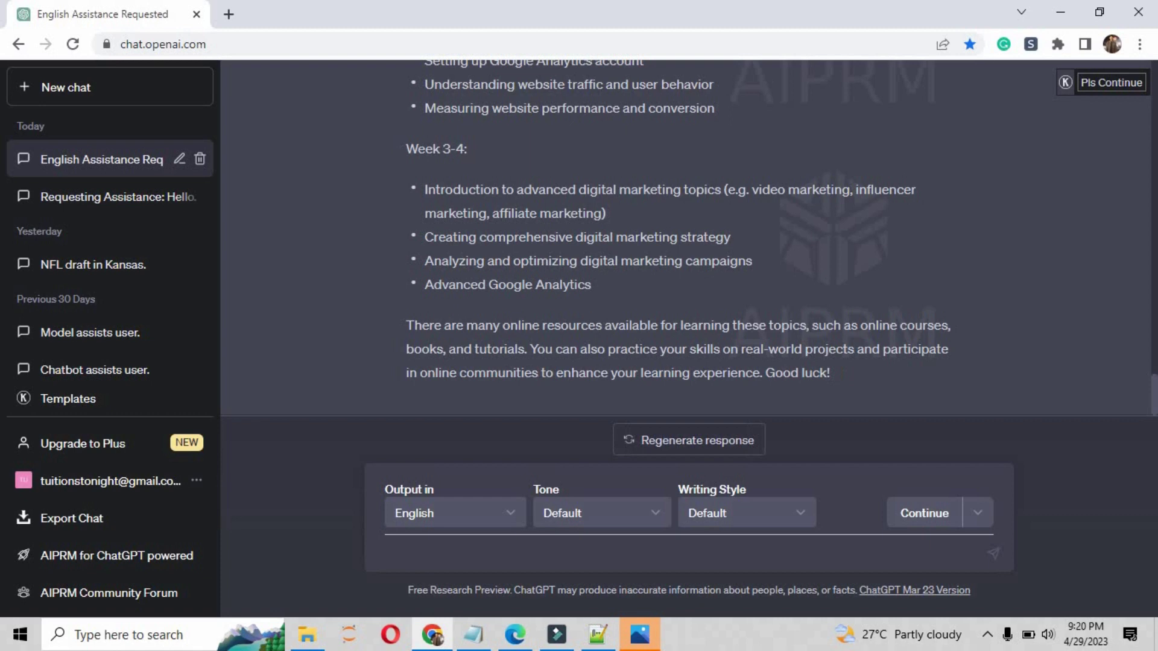
drag(1153, 393, 1153, 246)
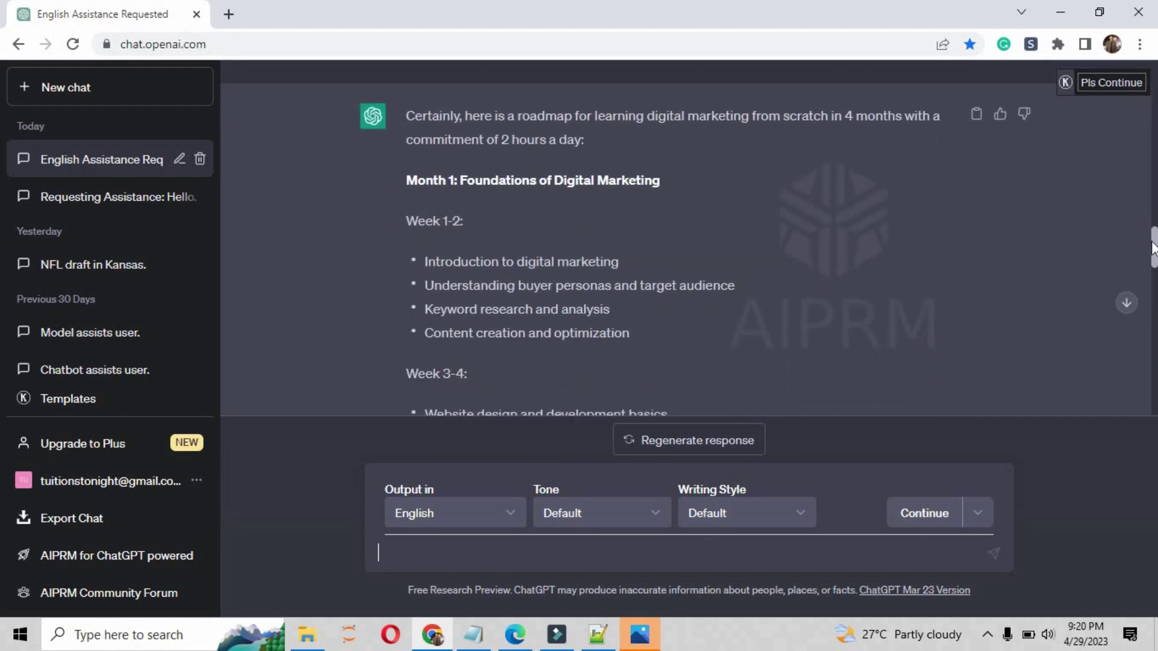
drag(1153, 253, 1153, 393)
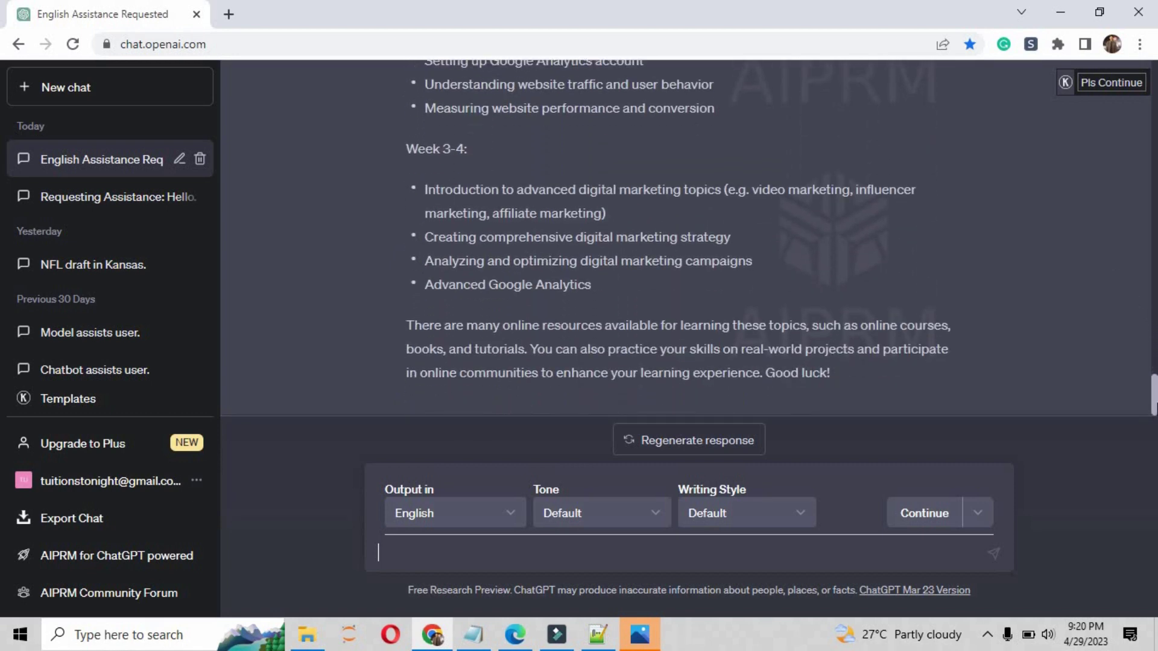